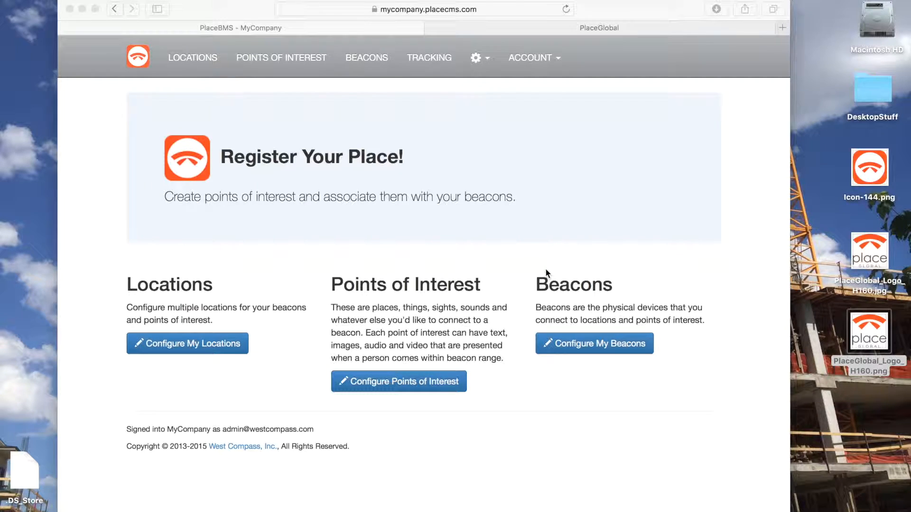
- Look through the existing locations, points of interest and beacons of MyCompany
left_click(192, 59)
left_click(192, 58)
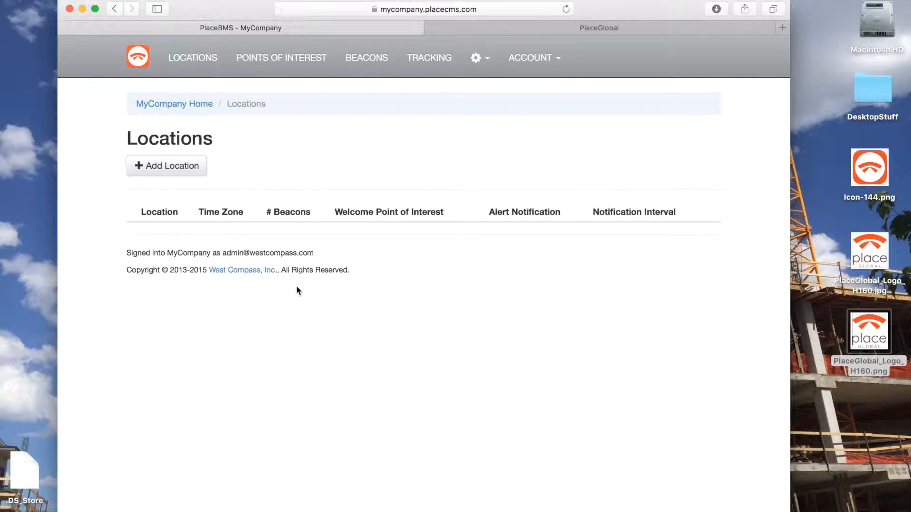
left_click(293, 61)
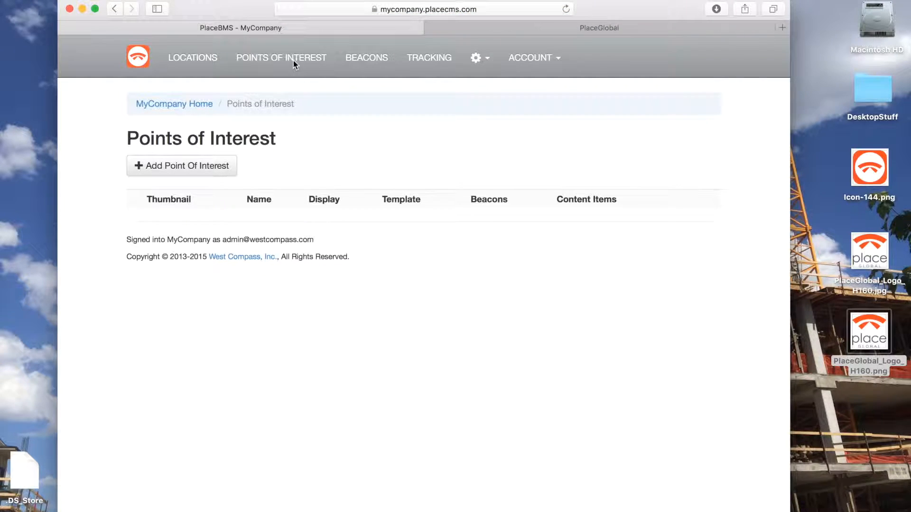
left_click(362, 60)
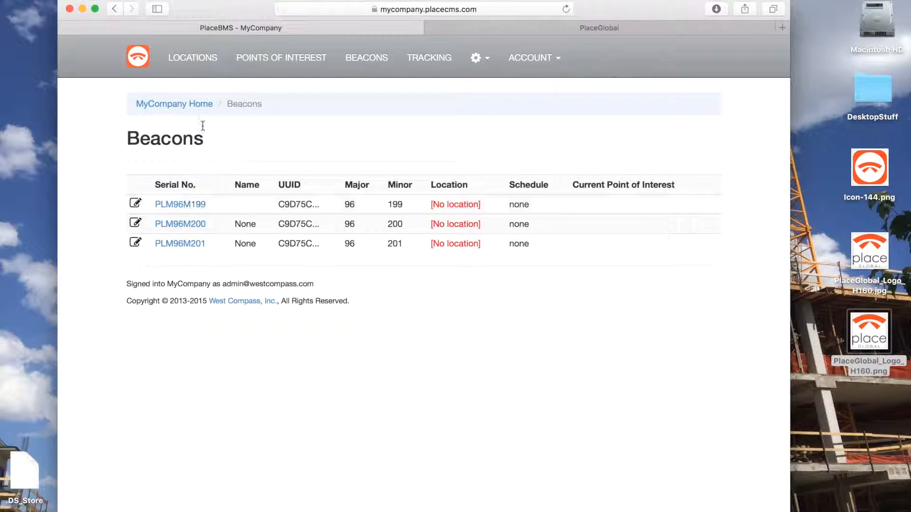
- Start a new location named Office and set its time zone to US/Mountain
left_click(192, 59)
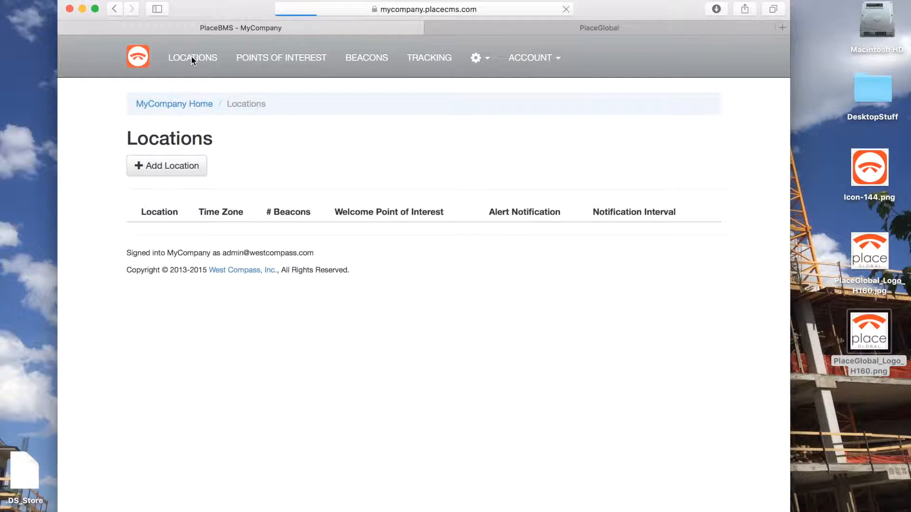
left_click(178, 170)
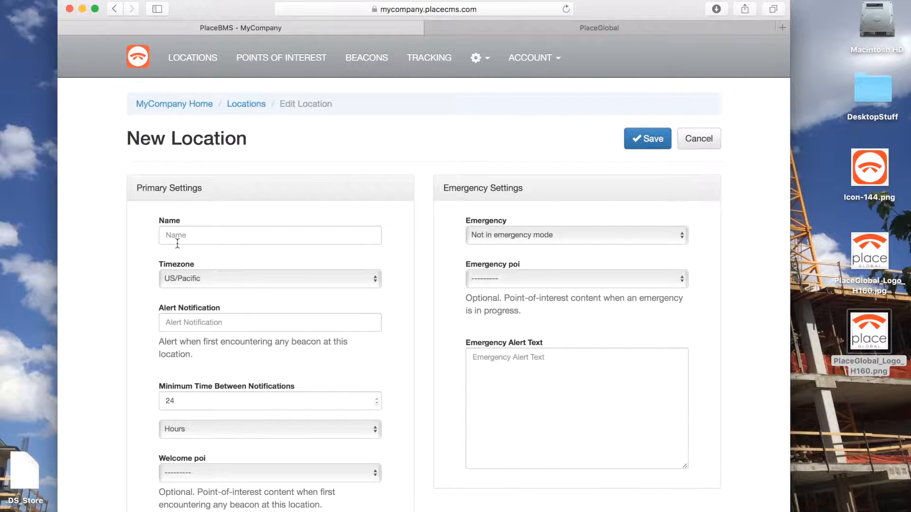
left_click(175, 235)
type("Office")
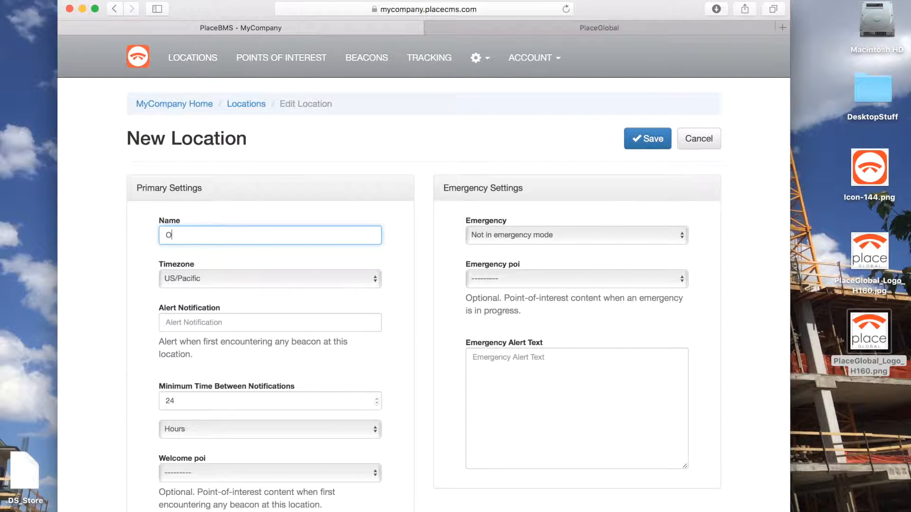
left_click(210, 278)
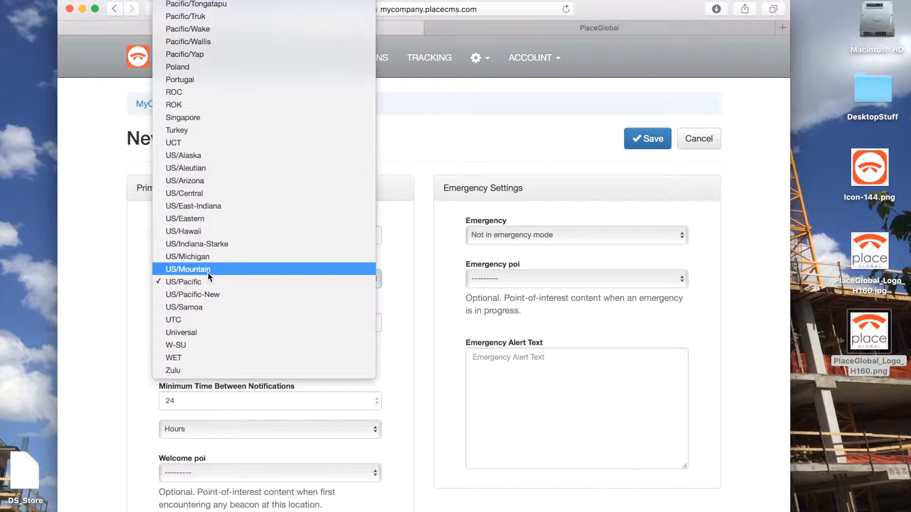
left_click(208, 273)
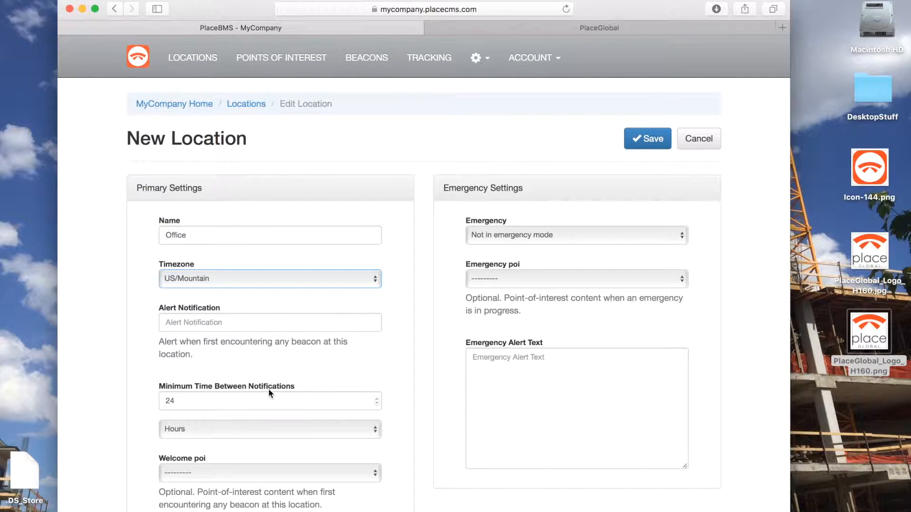
- Review the remaining settings of the Office location, leave them at their defaults and save the location
scroll(268, 388, "down", 1)
left_click(199, 322)
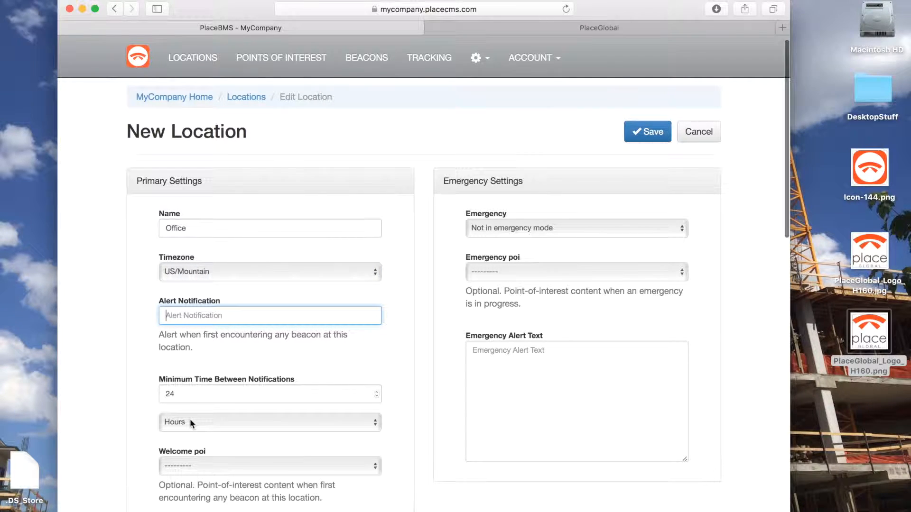
scroll(201, 422, "down", 15)
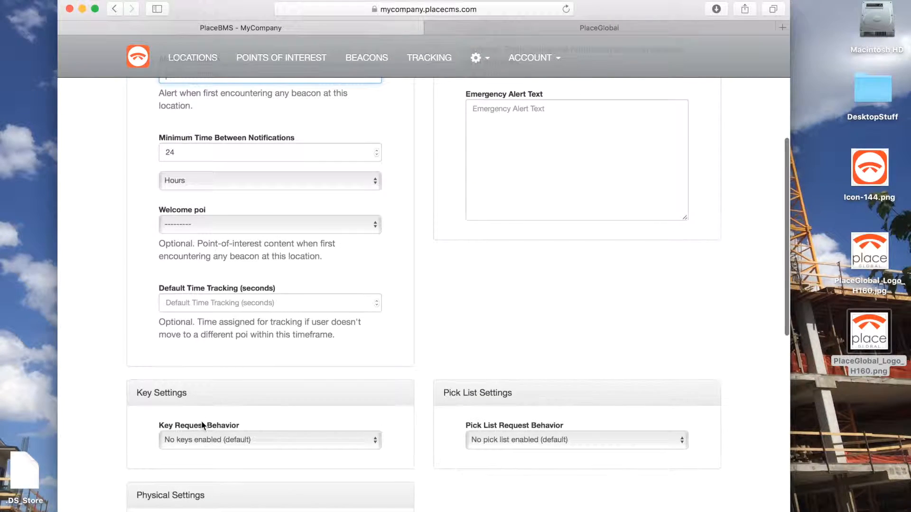
scroll(201, 422, "up", 15)
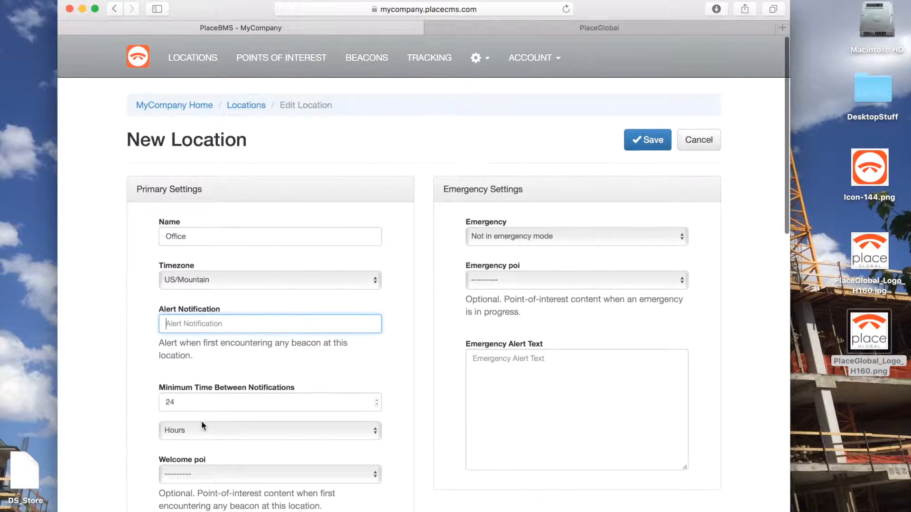
left_click(644, 134)
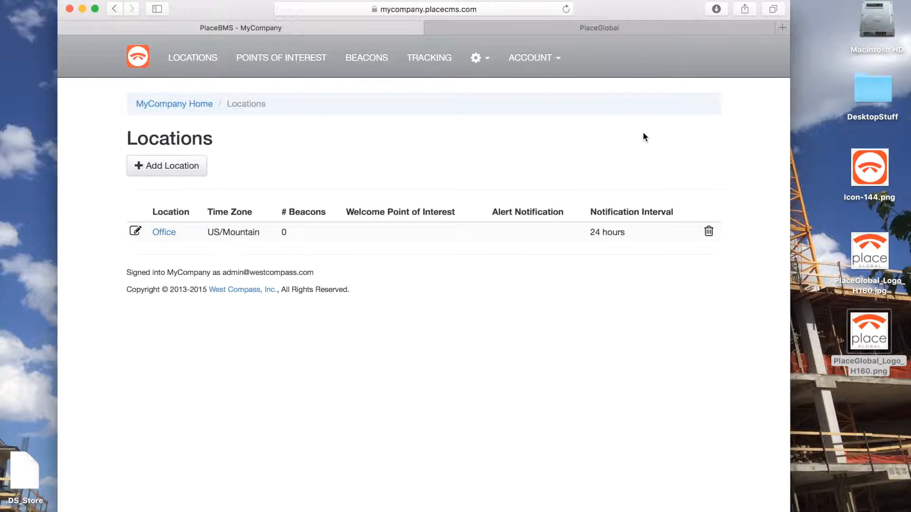
- Start a new point of interest titled "PlaceApp website page"
left_click(289, 59)
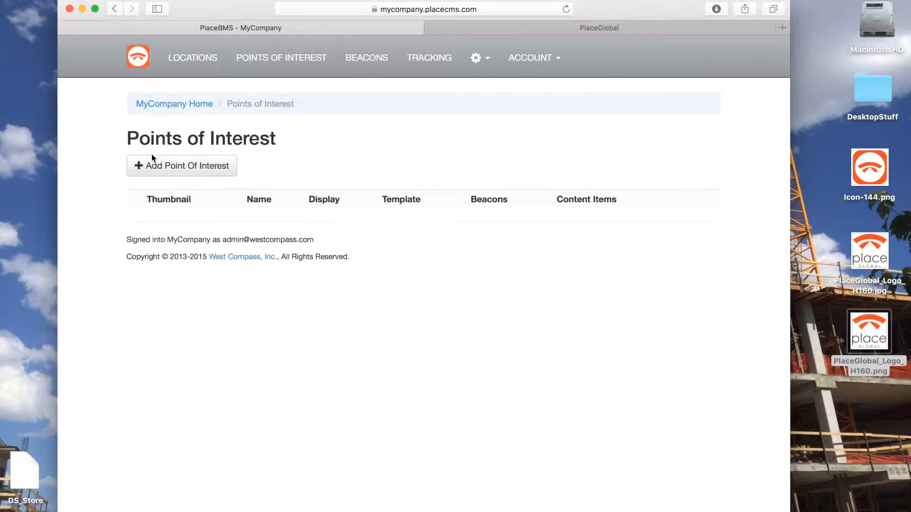
left_click(177, 166)
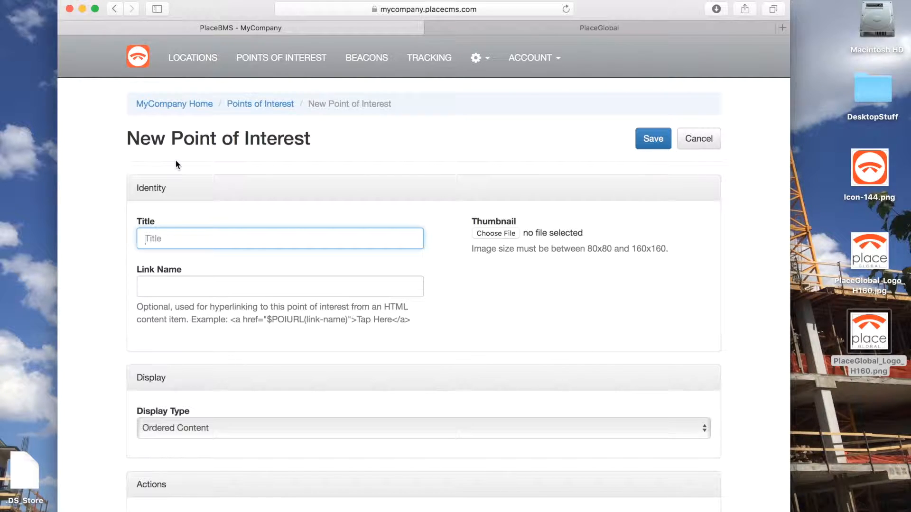
type("Place")
type("App website page")
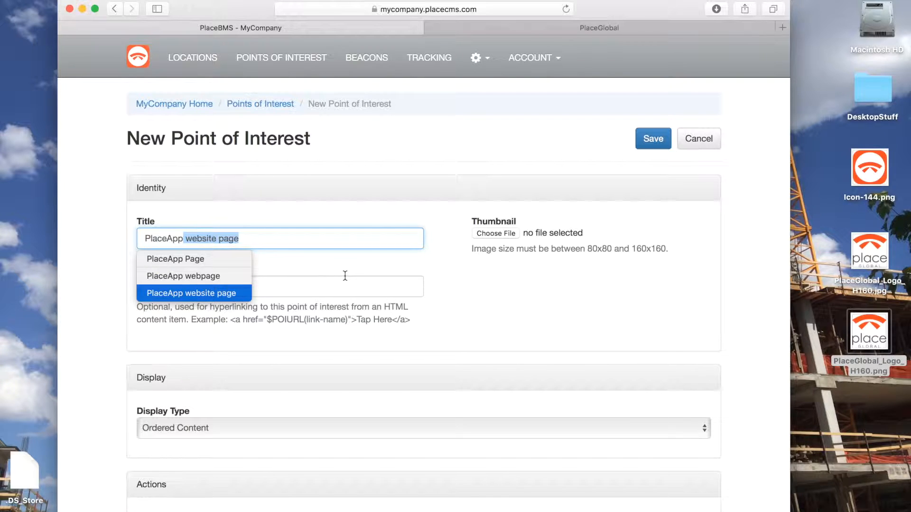
left_click(348, 276)
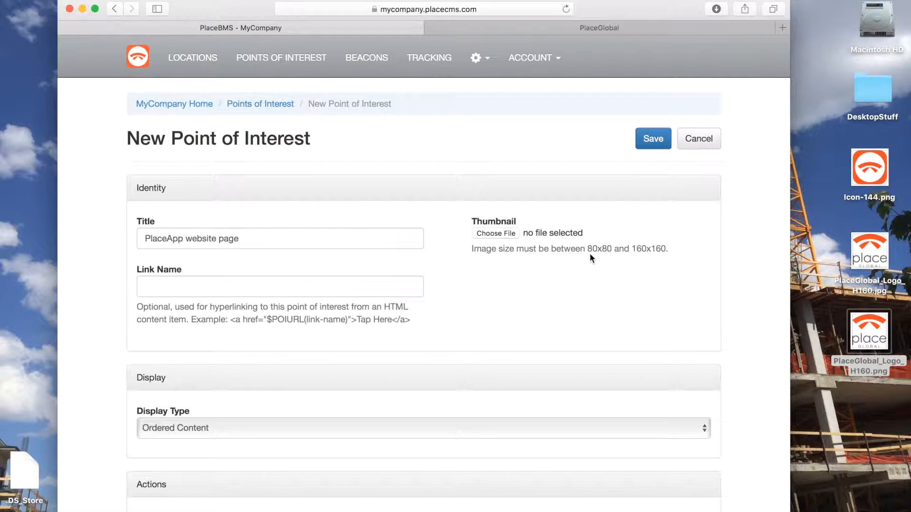
- Choose Icon-144.png from the Desktop as the point of interest's thumbnail
left_click(494, 234)
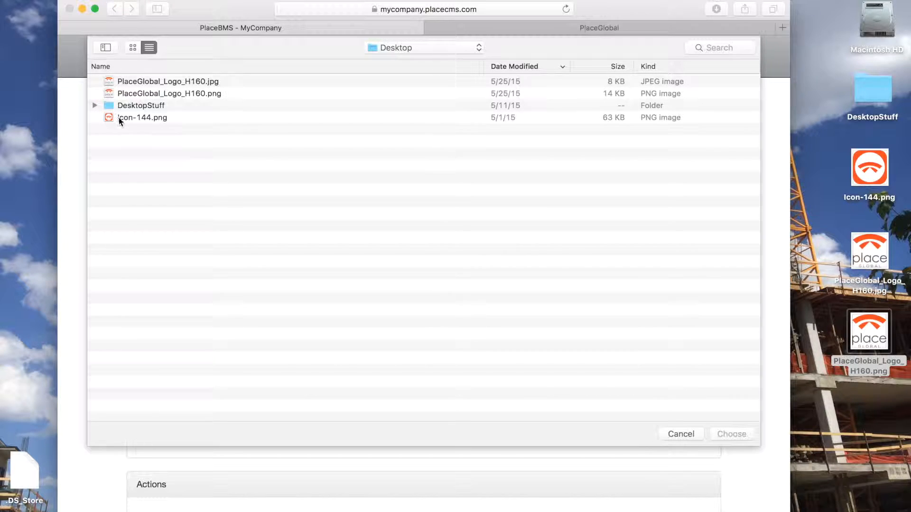
left_click(118, 117)
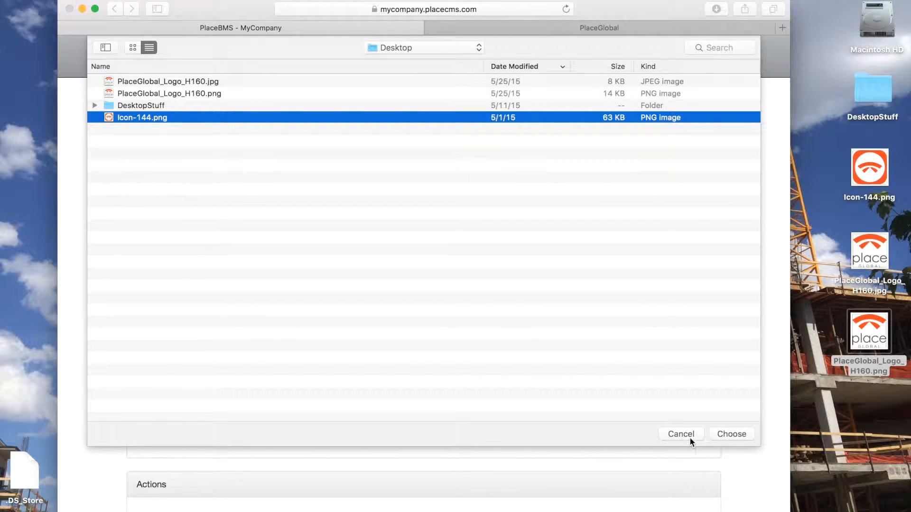
left_click(729, 441)
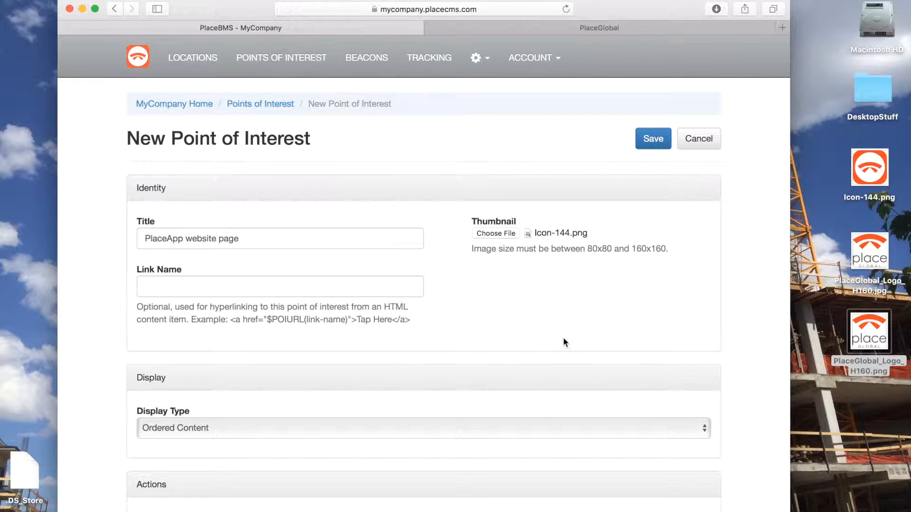
scroll(596, 321, "down", 5)
scroll(596, 321, "up", 4)
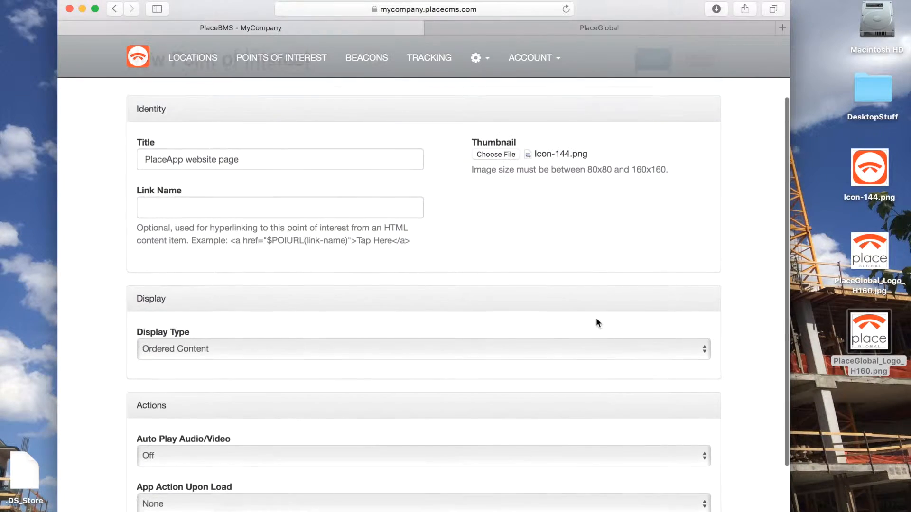
scroll(597, 322, "down", 4)
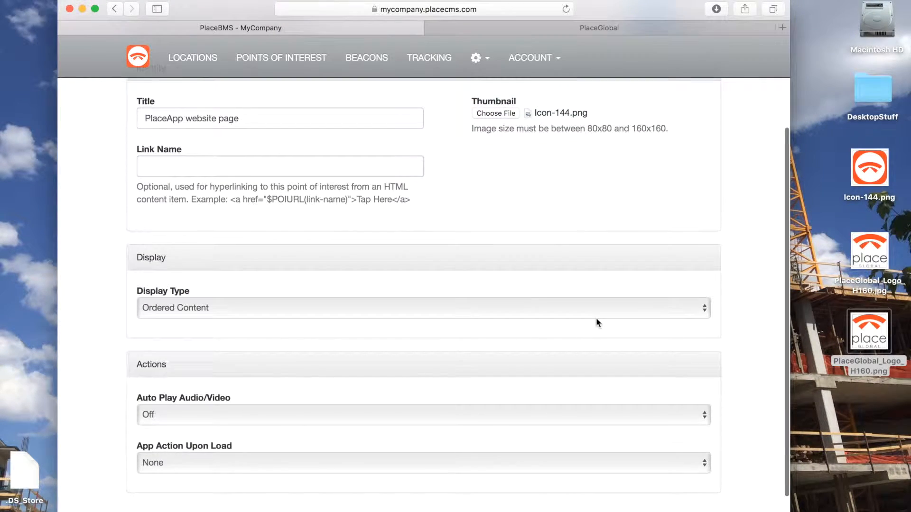
left_click(188, 310)
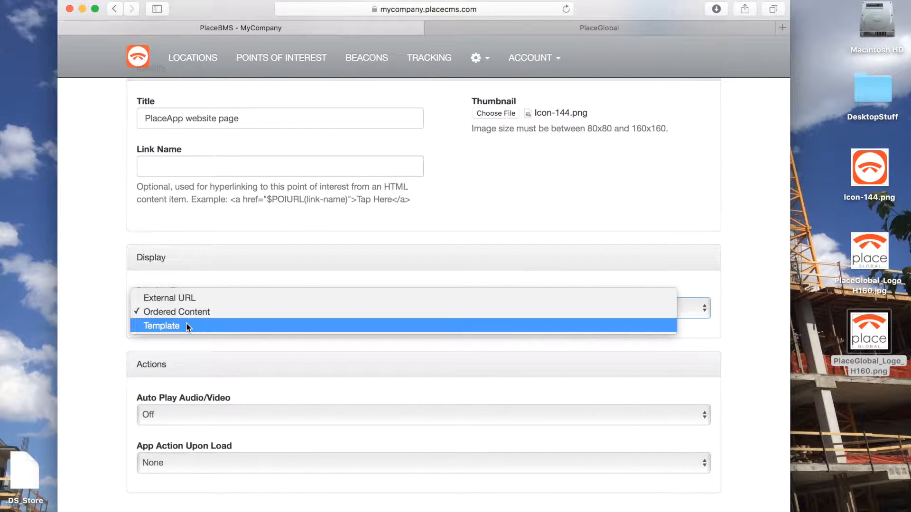
left_click(189, 298)
left_click_drag(184, 357, 133, 357)
type("http://www.placeglobal.com/index.cfm?app=placeapp")
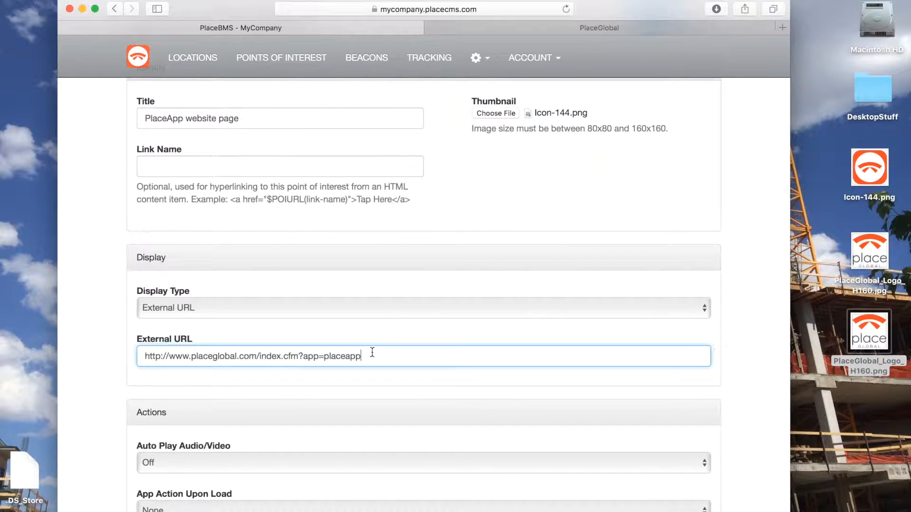
scroll(372, 352, "down", 4)
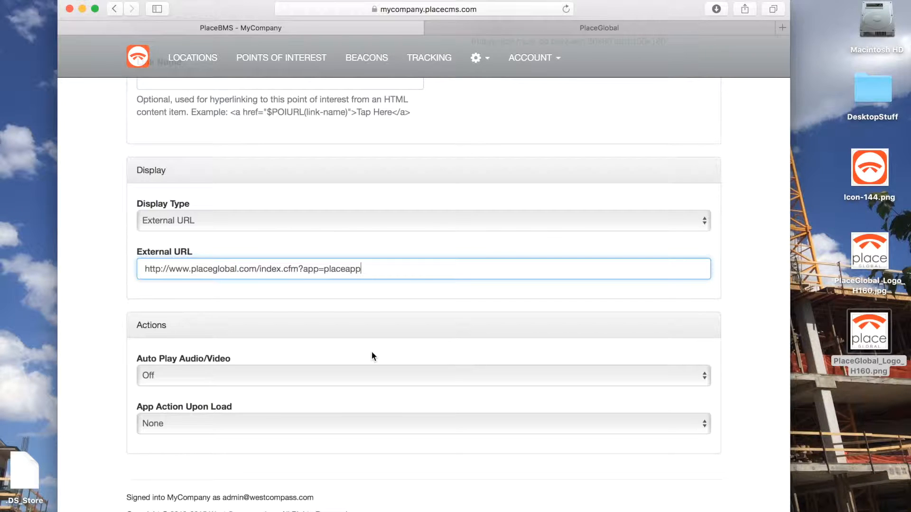
scroll(371, 352, "up", 9)
left_click(651, 139)
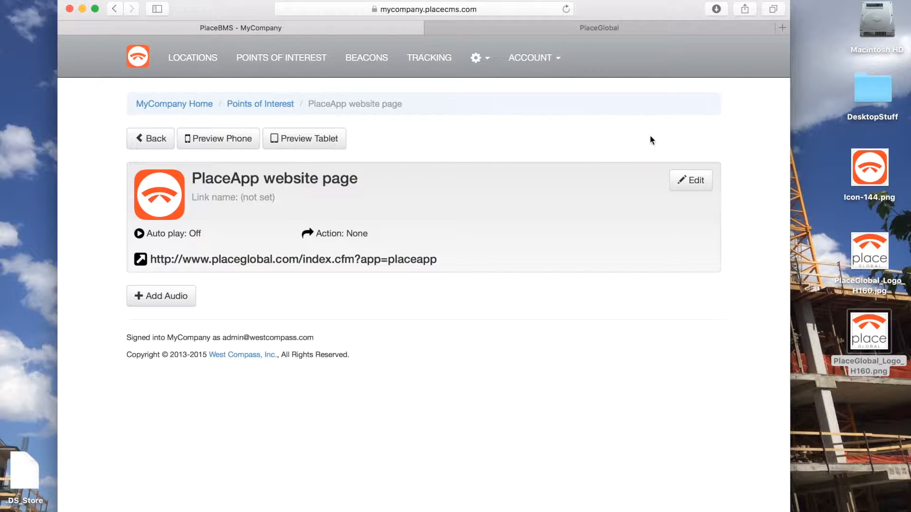
- Preview the PlaceApp website page as it appears on a phone, and close the preview
left_click(224, 141)
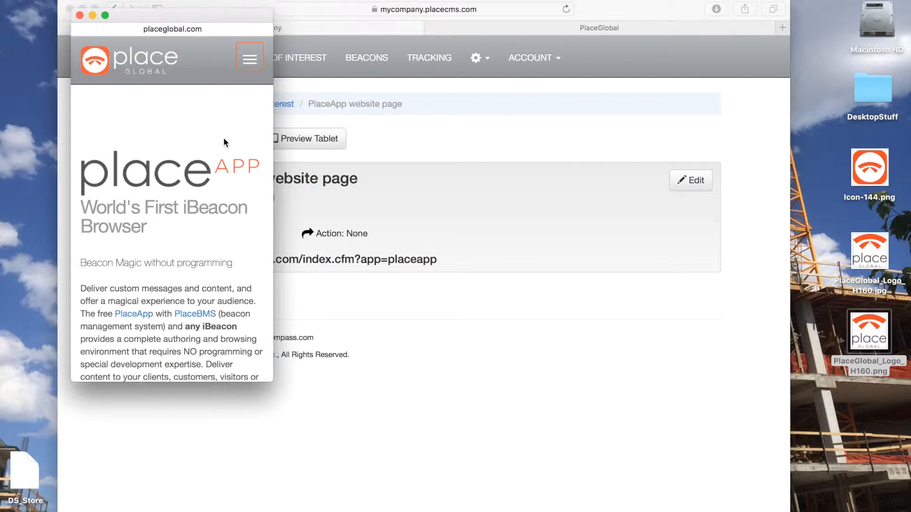
scroll(224, 138, "down", 10)
scroll(224, 137, "up", 10)
left_click(79, 15)
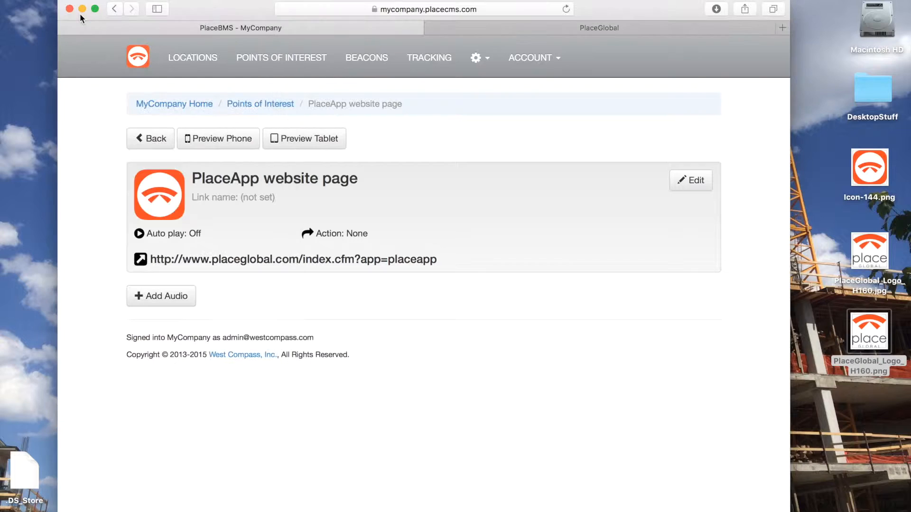
- Preview the PlaceApp website page as it appears on a tablet, and close the preview
left_click(304, 147)
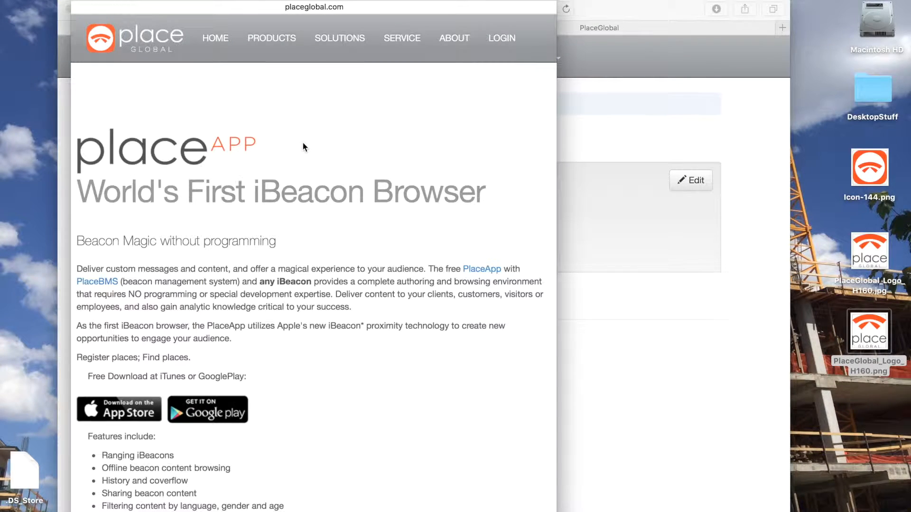
scroll(304, 147, "down", 5)
scroll(304, 146, "up", 5)
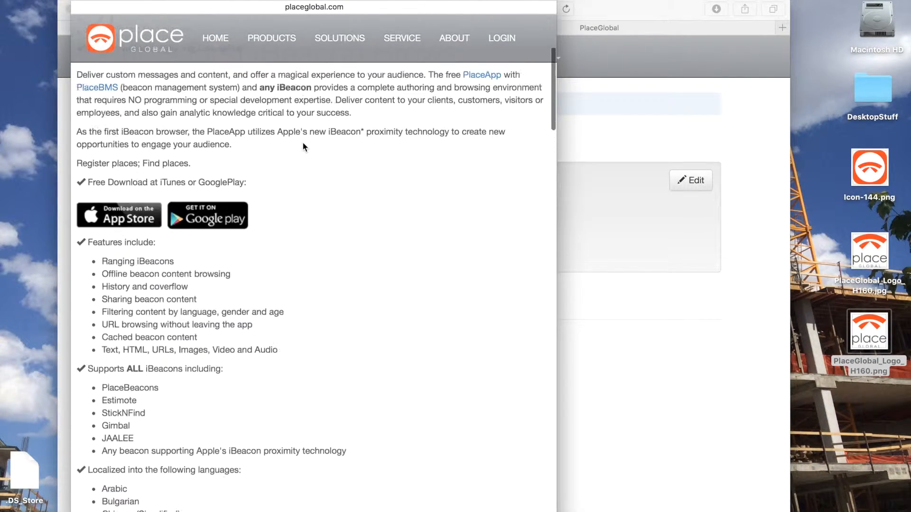
left_click(87, 2)
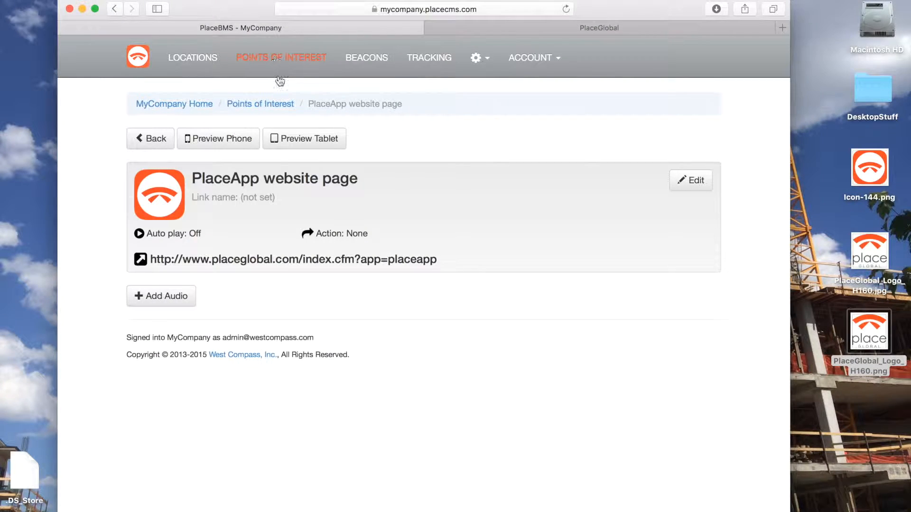
- Open beacon PLM96M199 for editing and name it PlaceApp webpage
left_click(359, 59)
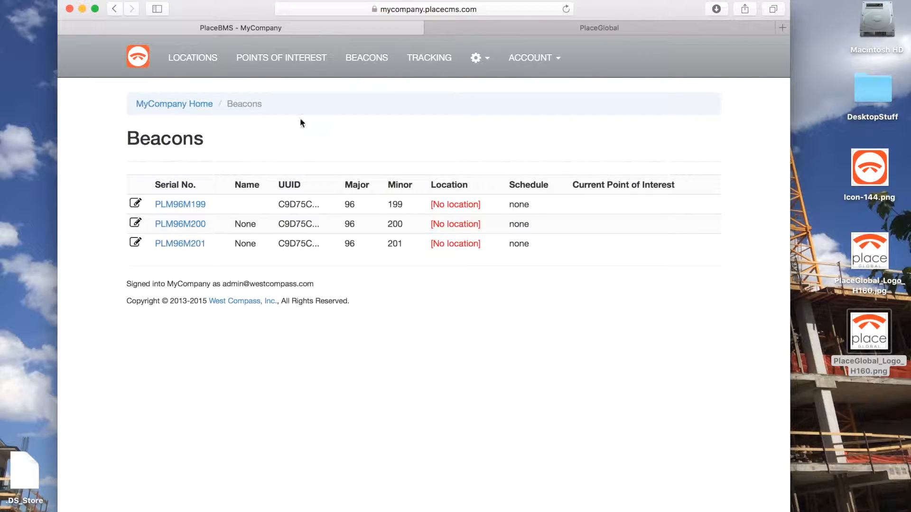
left_click(189, 205)
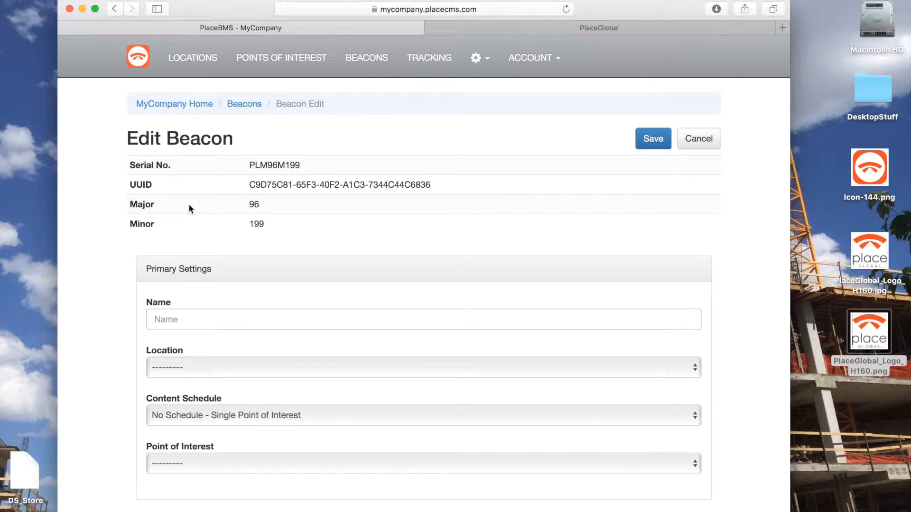
left_click(164, 318)
type("W")
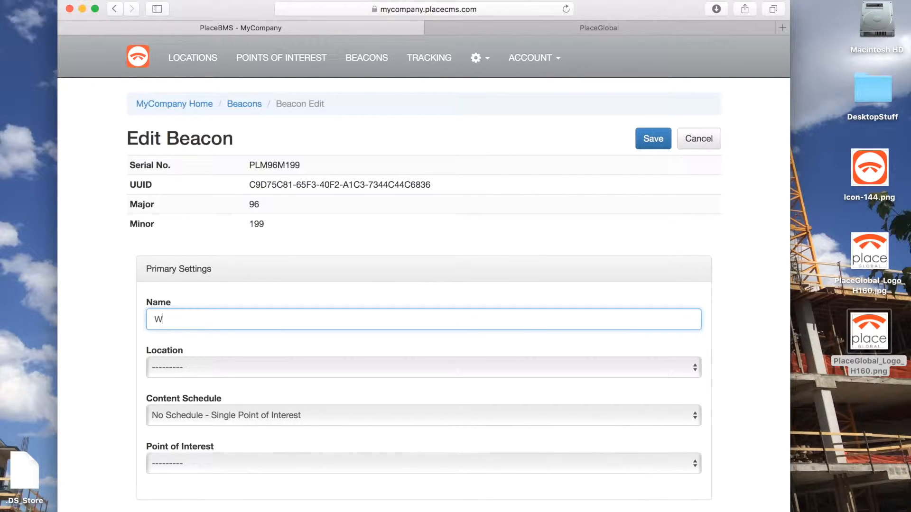
type("Place")
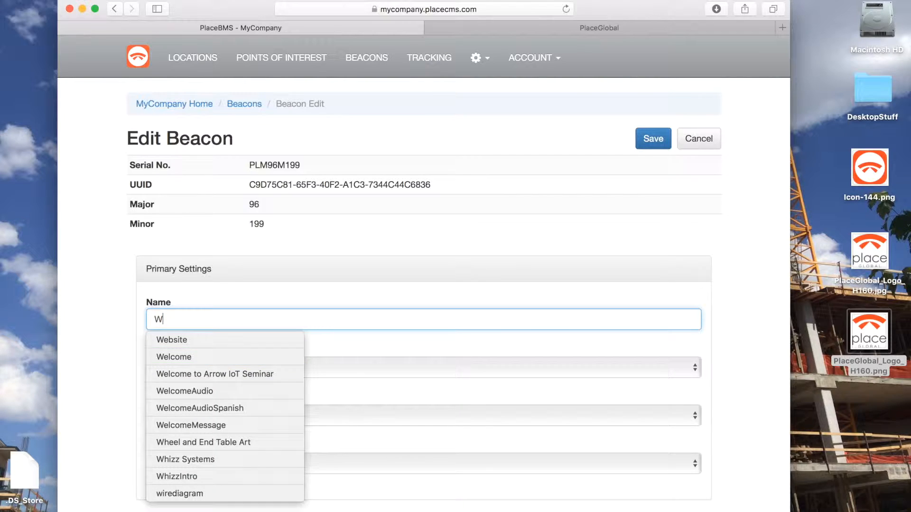
key("BackSpace")
key("BackSpace")
key("BackSpace")
key("BackSpace")
key("BackSpace")
key("BackSpace")
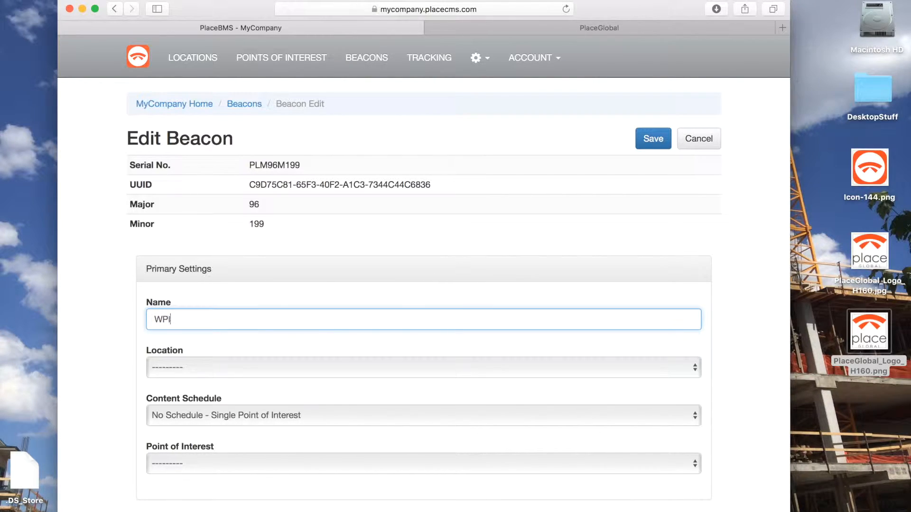
type("PlaceApp webpage")
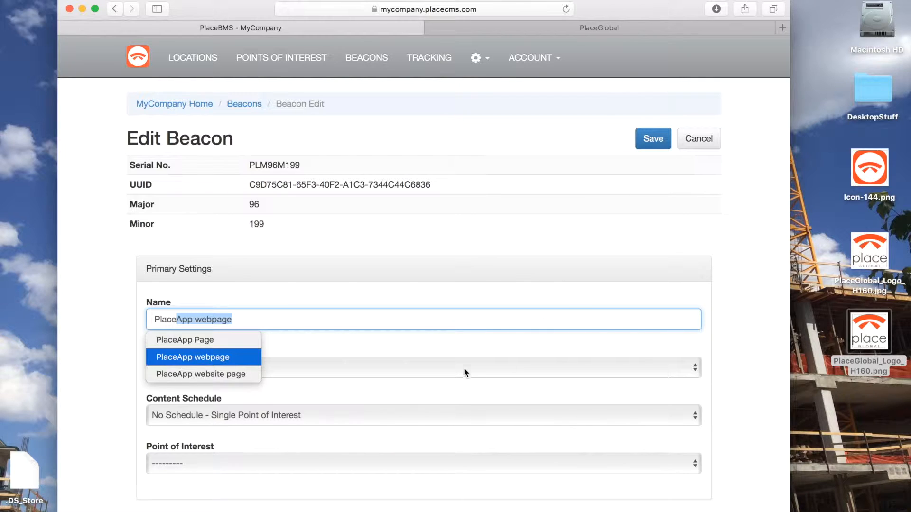
left_click(462, 351)
left_click(463, 352)
- Assign the beacon to the Office (US/Mountain) location with PlaceApp website page as its point of interest, and save it
left_click(285, 375)
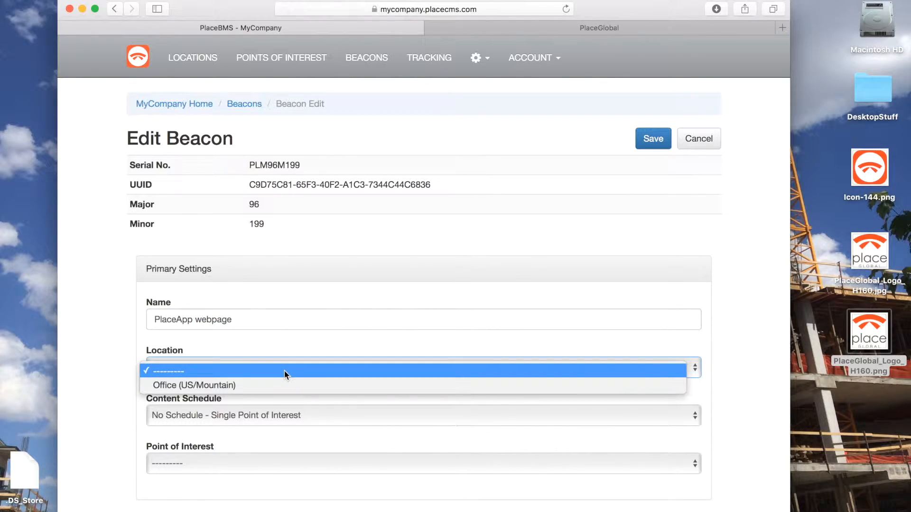
left_click(252, 386)
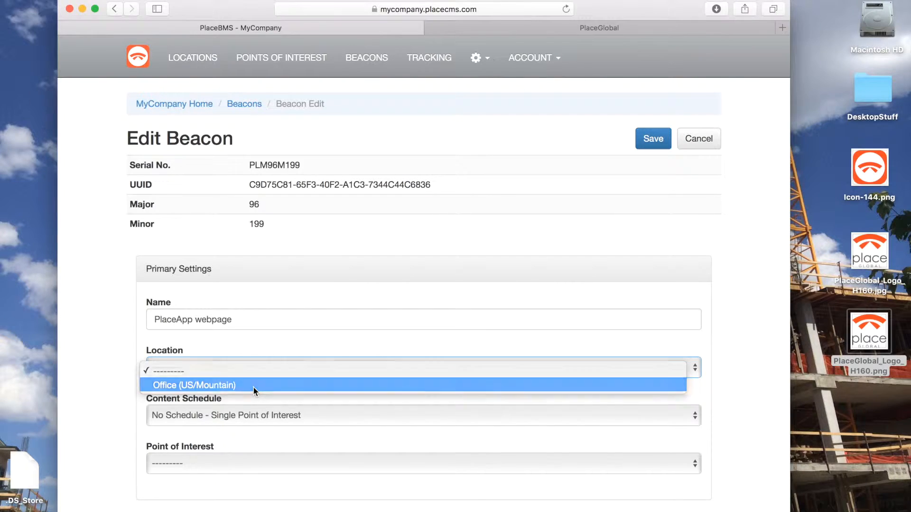
left_click(218, 463)
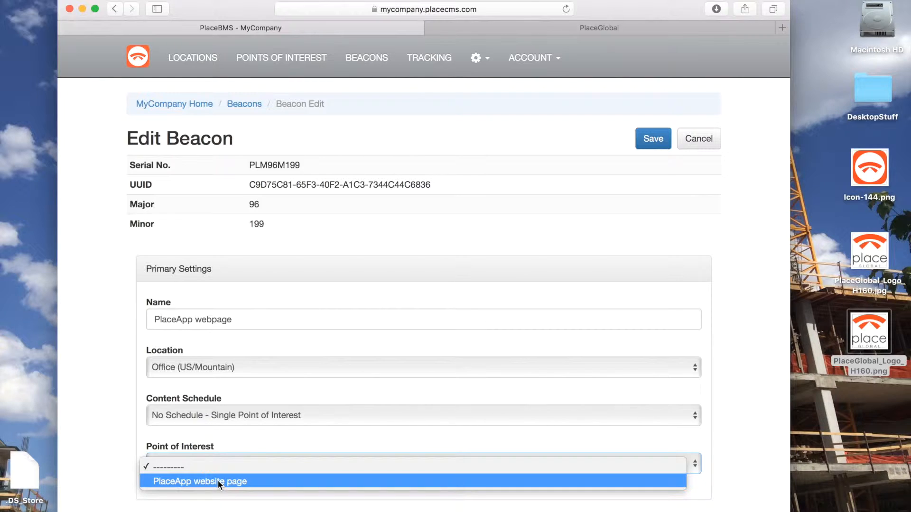
left_click(219, 482)
left_click(650, 140)
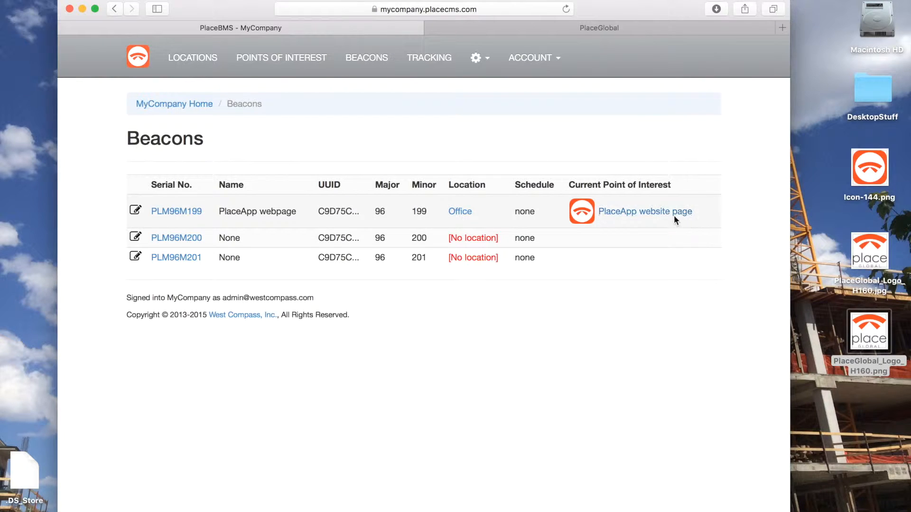
- Preview the PlaceApp website page from the points of interest list in phone and tablet formats, closing each preview
left_click(294, 61)
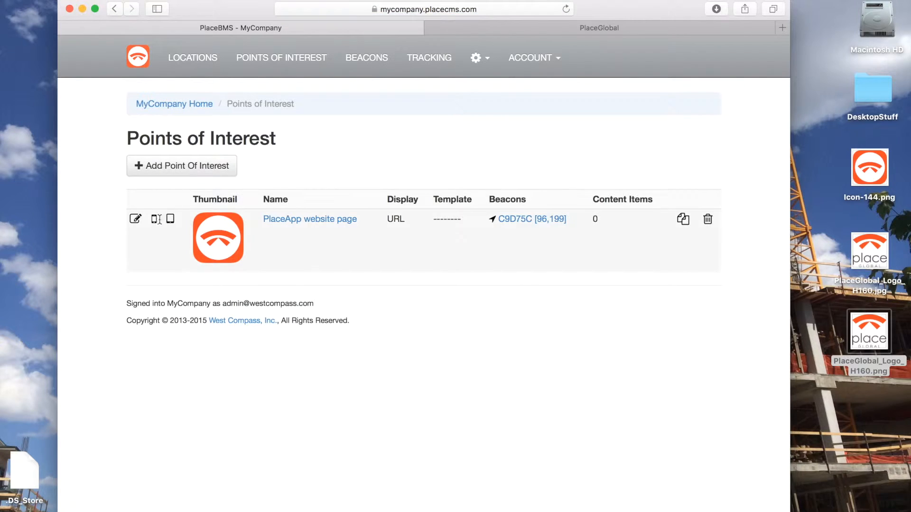
left_click(153, 222)
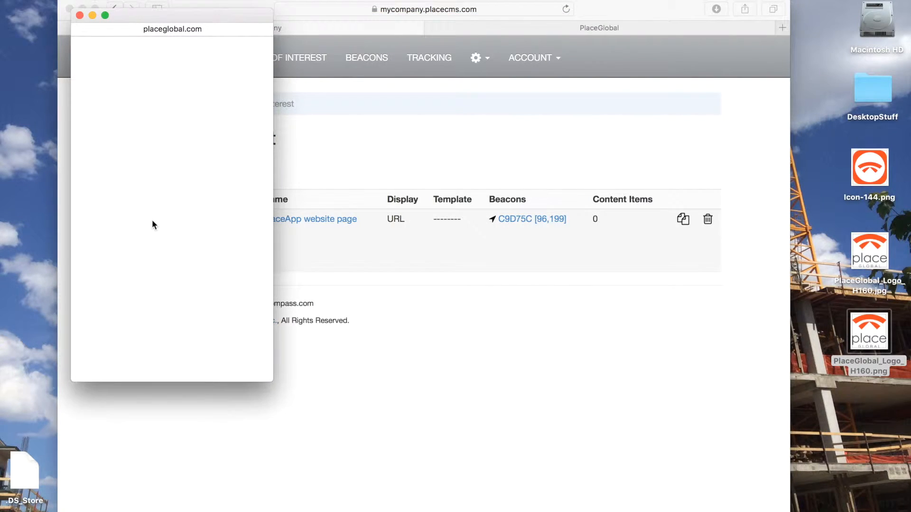
left_click(79, 15)
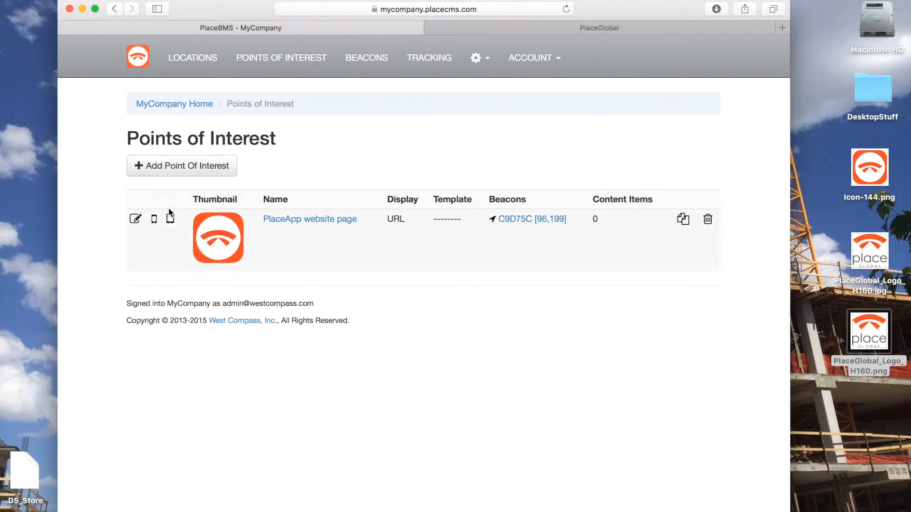
left_click(170, 223)
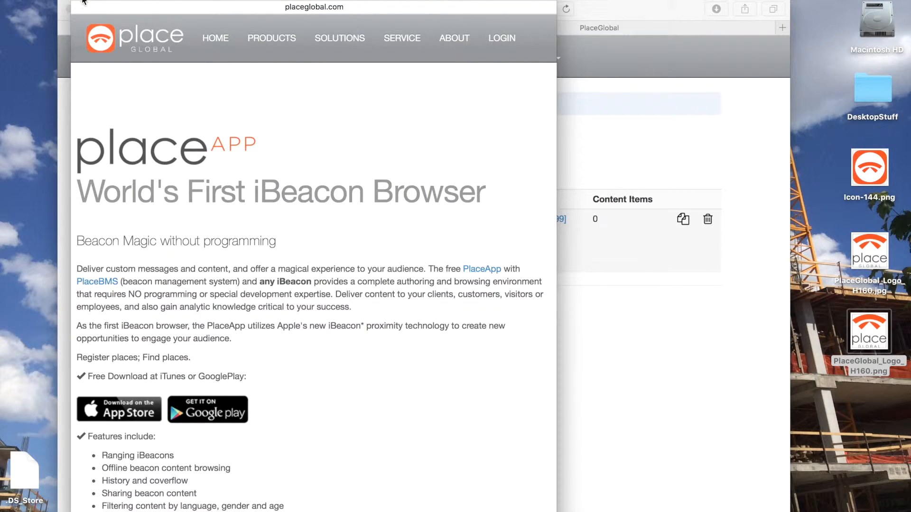
left_click(81, 2)
- Review the list of locations and return to the points of interest
left_click(200, 56)
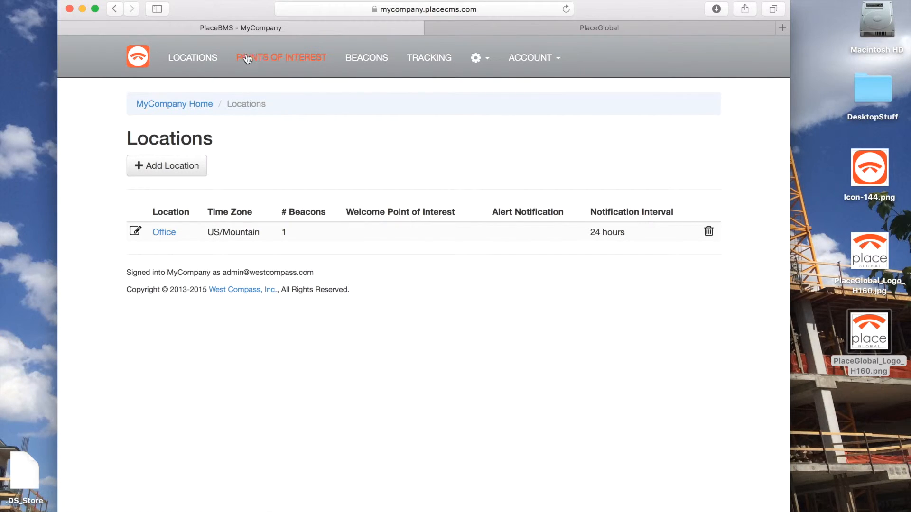
left_click(296, 55)
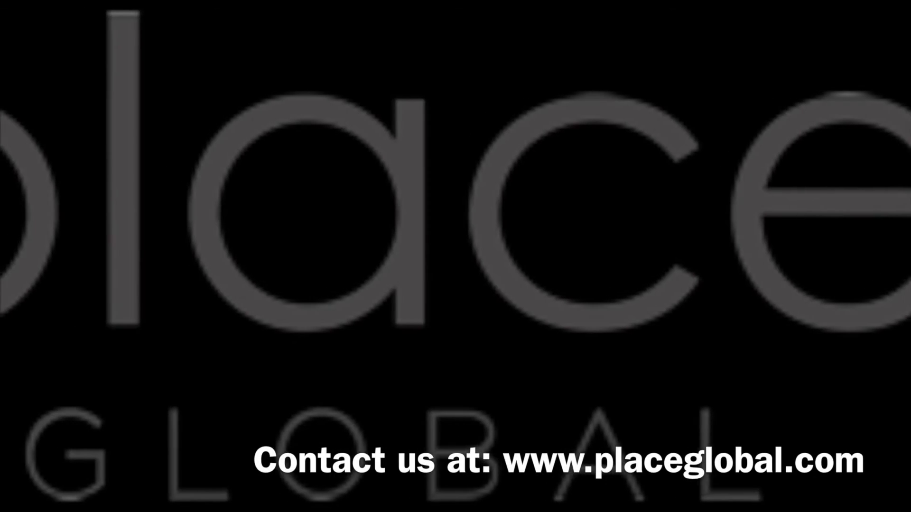